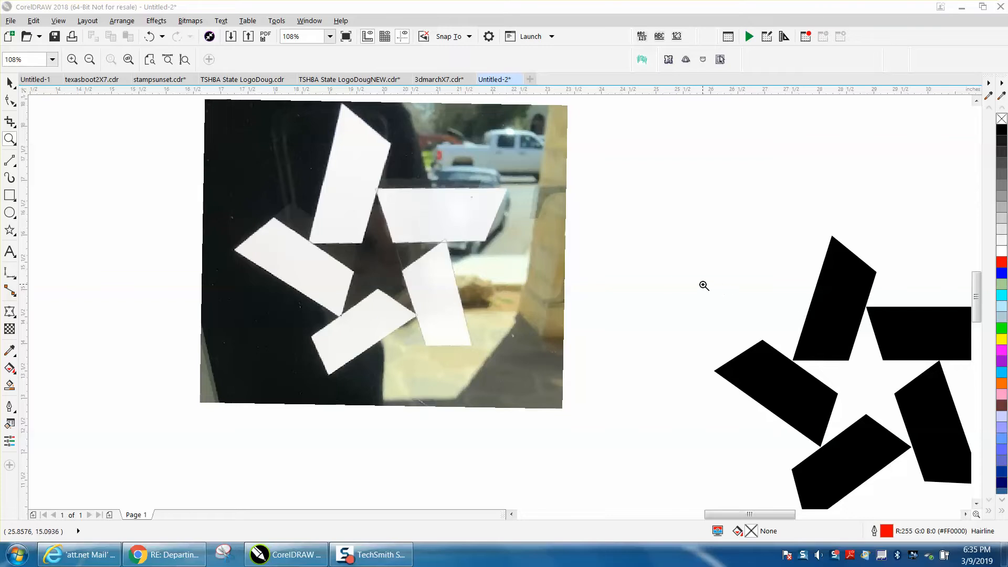
# Draw a rectangle about 2.45 by 1.00 inches over the photo's upper-right white star arm
pyautogui.moveTo(686, 261); pyautogui.dragTo(982, 477)
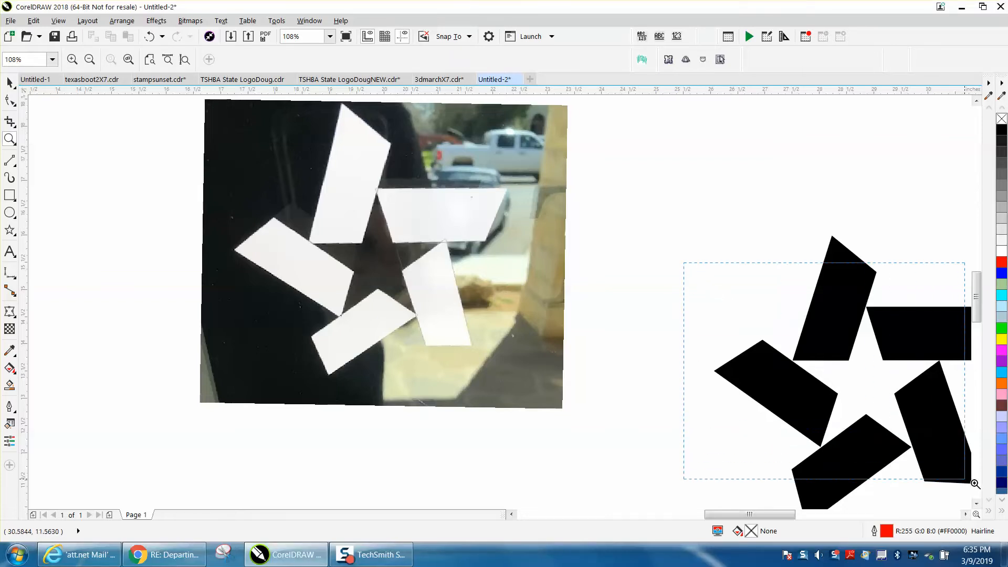
pyautogui.rightClick(788, 404)
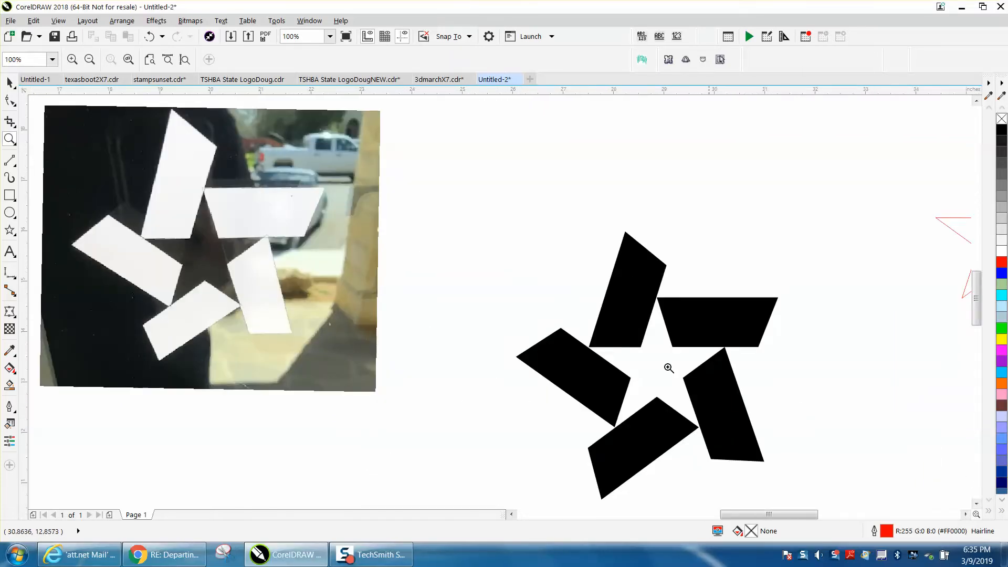
pyautogui.rightClick(553, 353)
pyautogui.moveTo(313, 225); pyautogui.dragTo(514, 377)
pyautogui.click(10, 194)
pyautogui.moveTo(407, 212); pyautogui.dragTo(578, 281)
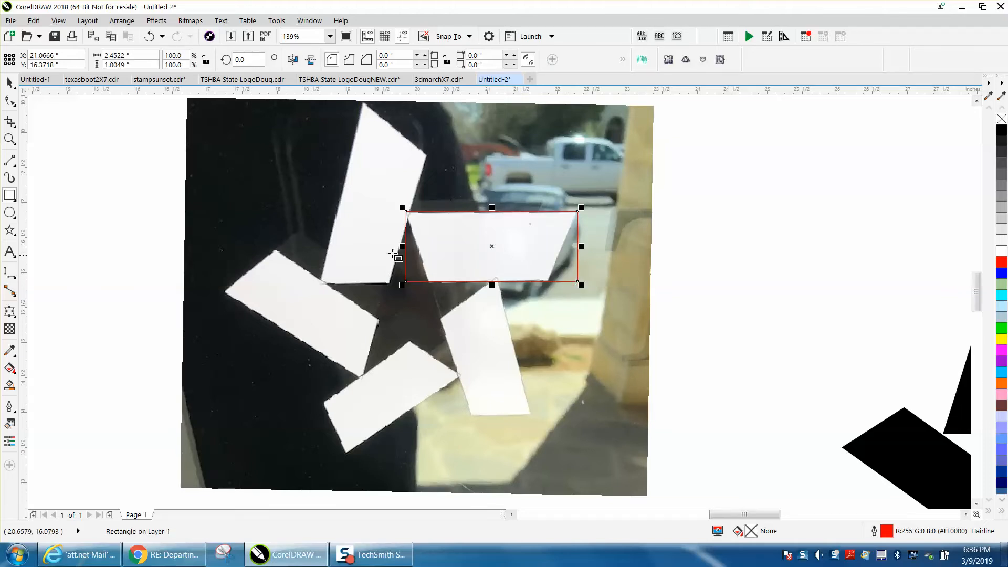
# Convert the red rectangle over the upper-right arm to curves
pyautogui.click(10, 139)
pyautogui.moveTo(329, 181); pyautogui.dragTo(641, 326)
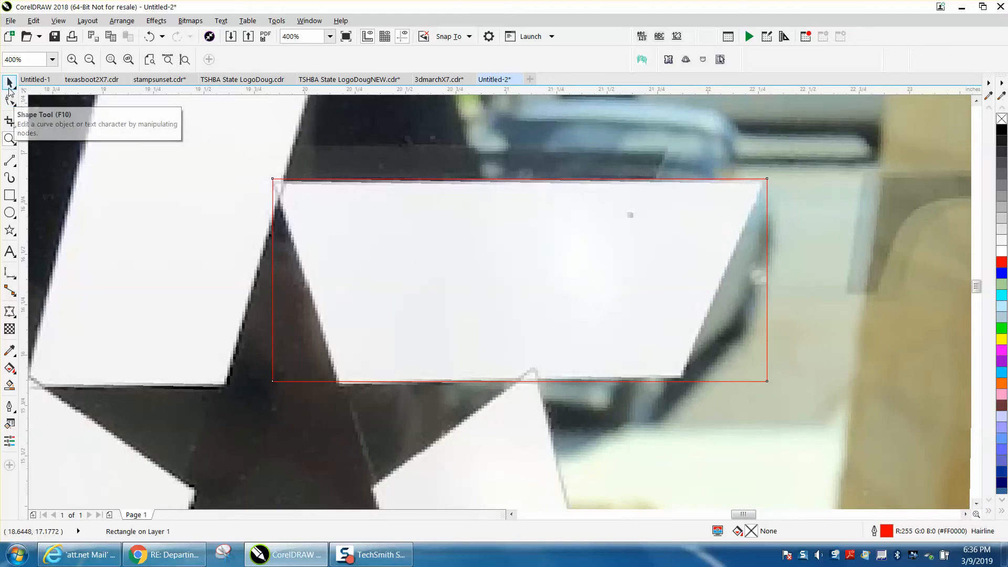
pyautogui.click(9, 82)
pyautogui.click(126, 23)
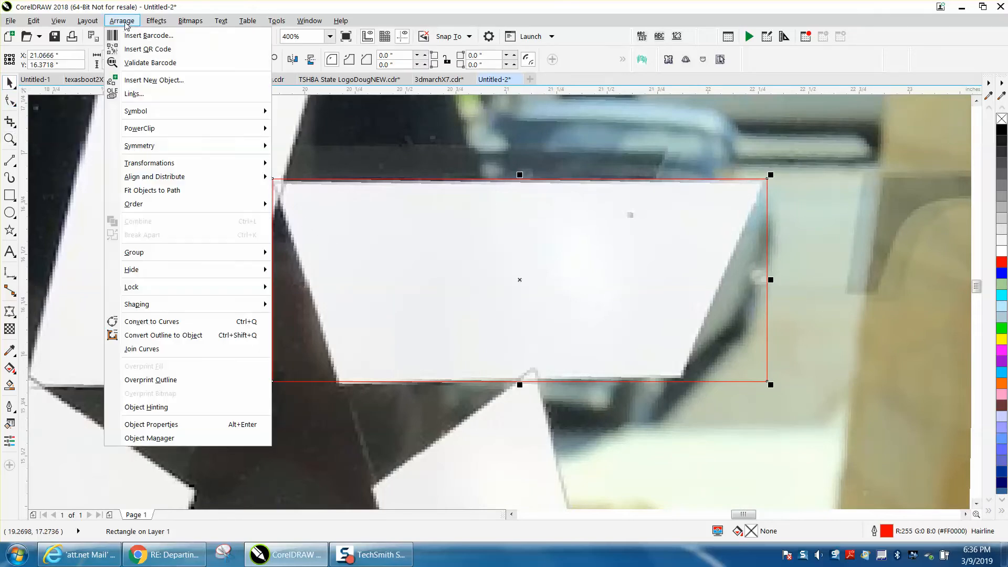
pyautogui.click(171, 322)
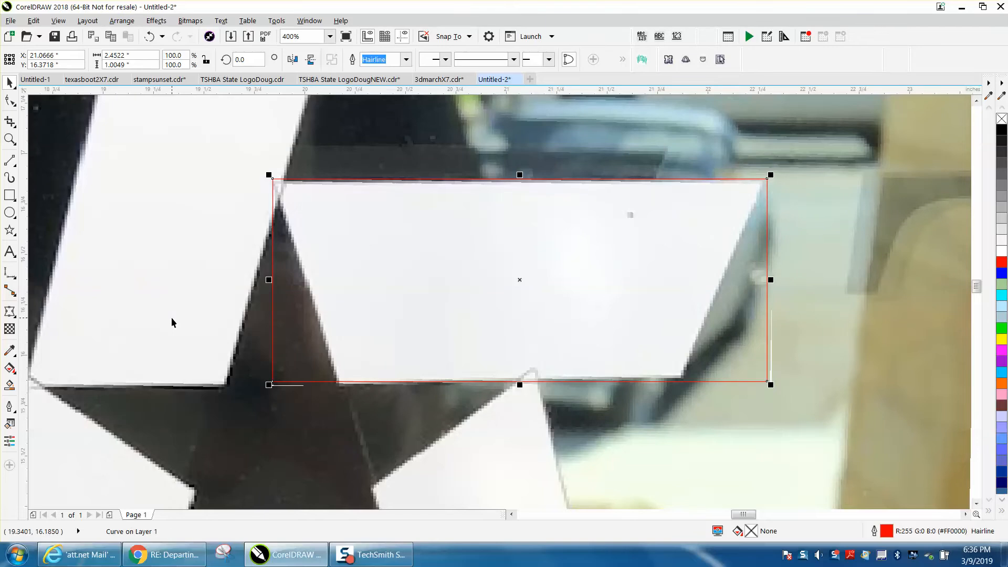
# Reshape the rectangle into a trapezoid by moving its corner nodes onto the corners of the white arm in the photo
pyautogui.click(9, 100)
pyautogui.moveTo(272, 383); pyautogui.dragTo(337, 382)
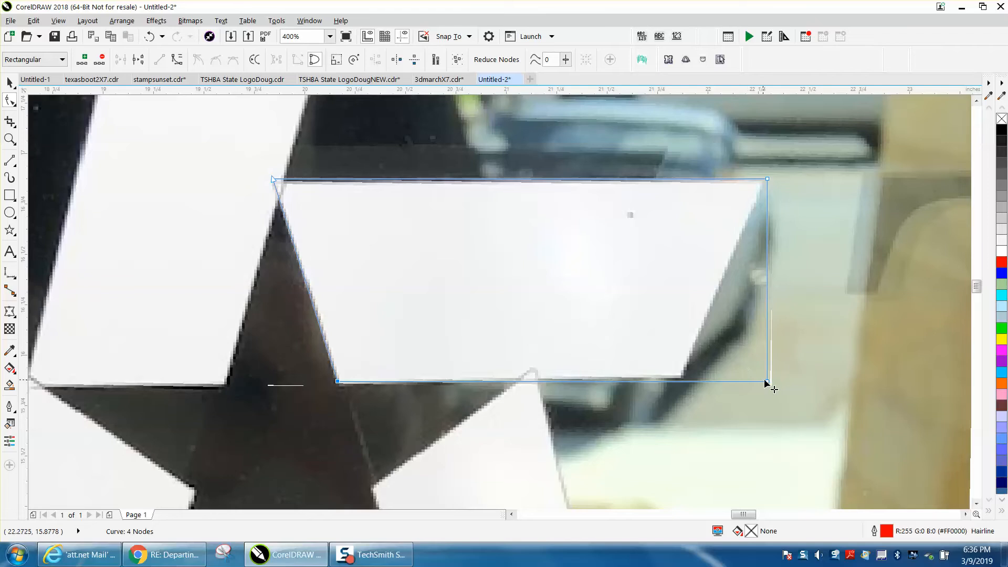
pyautogui.moveTo(766, 382); pyautogui.dragTo(682, 377)
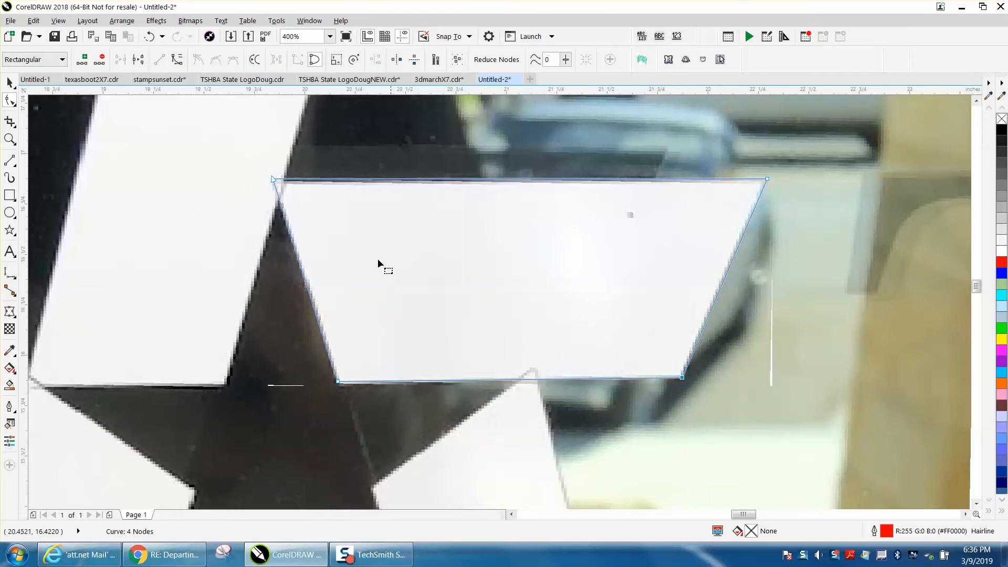
pyautogui.moveTo(272, 180); pyautogui.dragTo(274, 182)
pyautogui.scroll(-3, 587, 235)
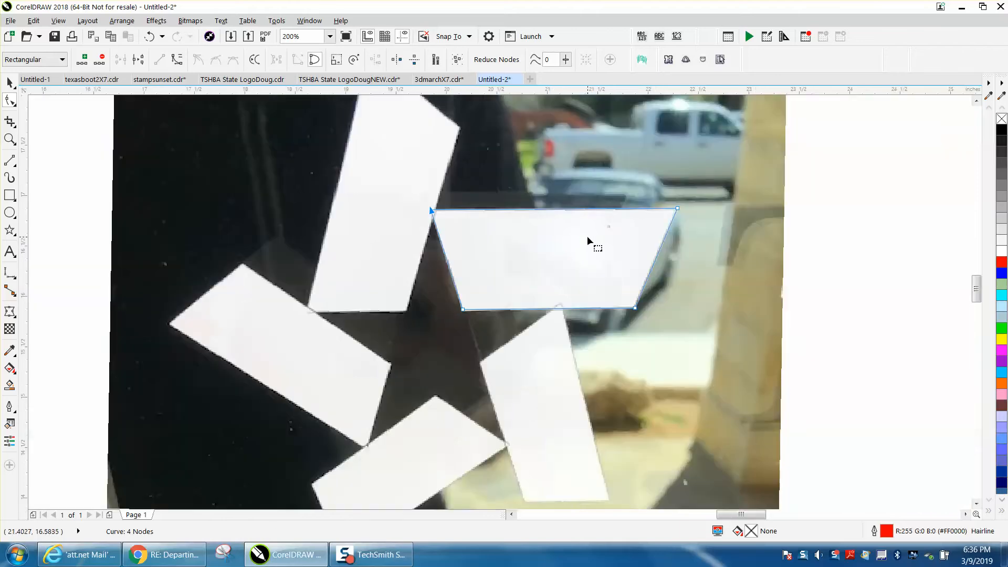
# Move the traced trapezoid and the red five-pointed star side by side into the blank area left of the photo
pyautogui.click(15, 83)
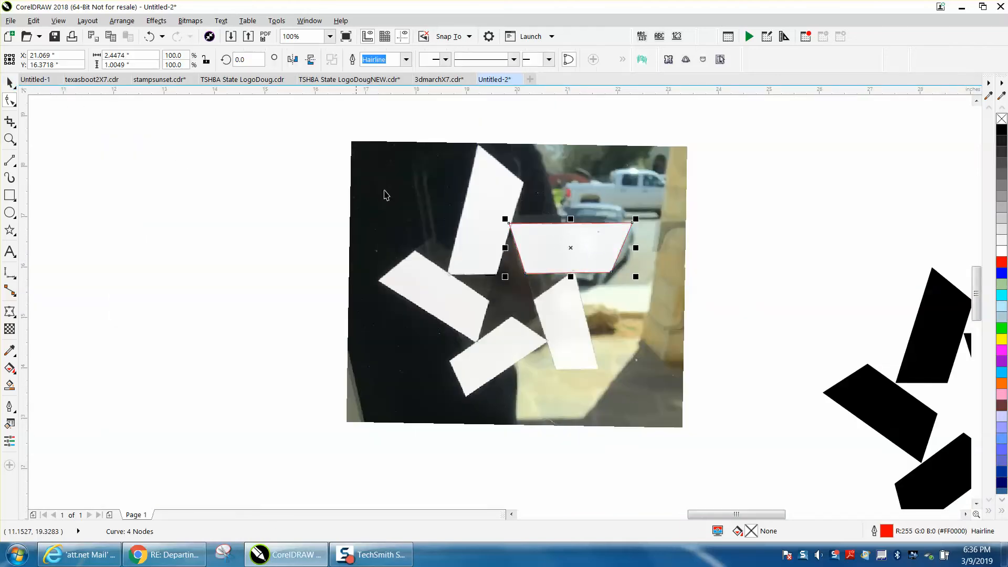
pyautogui.moveTo(572, 248); pyautogui.dragTo(243, 228)
pyautogui.scroll(-1, 243, 227)
pyautogui.click(781, 268)
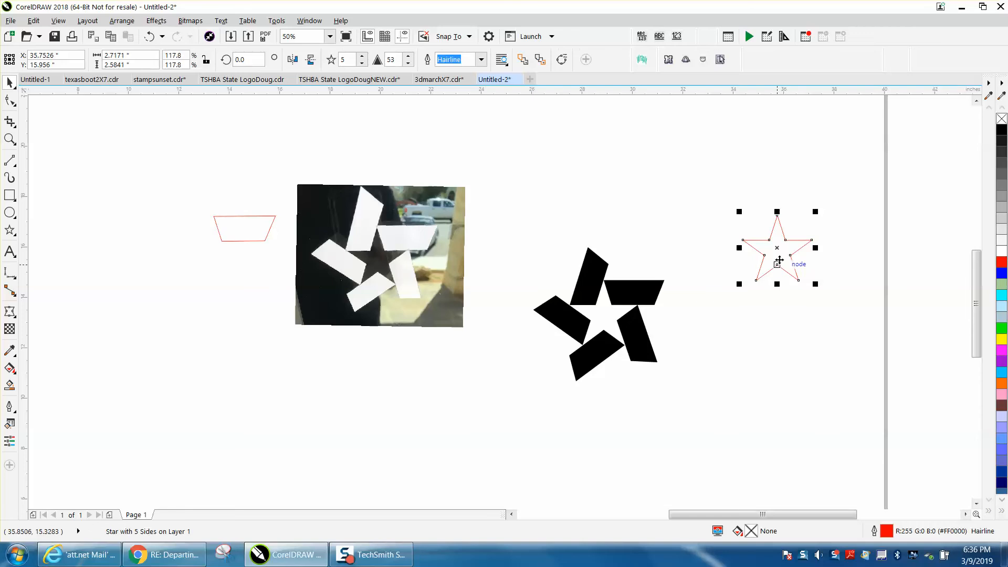
pyautogui.moveTo(780, 266); pyautogui.dragTo(214, 256)
pyautogui.click(9, 139)
pyautogui.moveTo(158, 188); pyautogui.dragTo(565, 405)
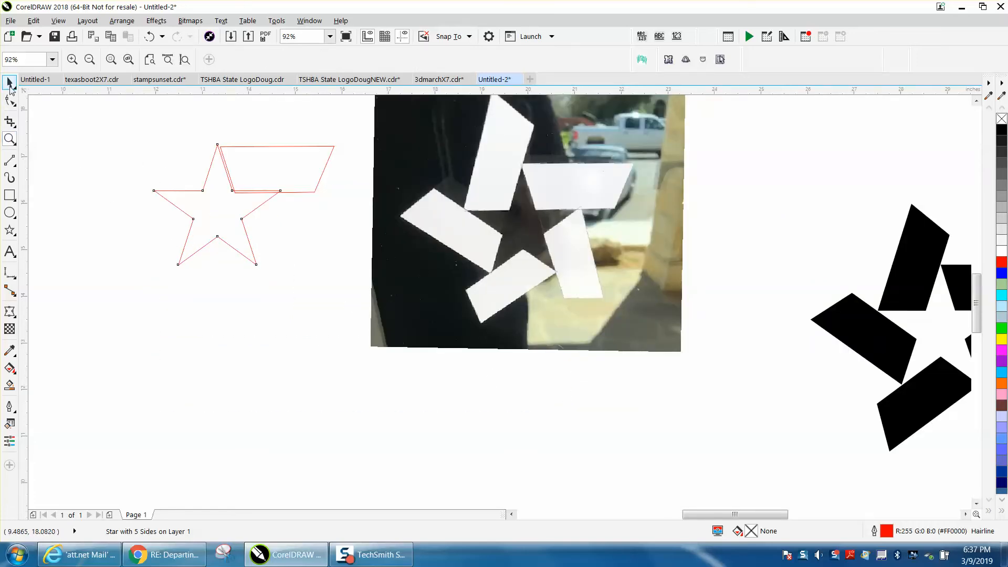
# Snap the trapezoid's lower-left corner onto the star's upper-right inner corner
pyautogui.click(10, 83)
pyautogui.click(257, 152)
pyautogui.moveTo(276, 169); pyautogui.dragTo(232, 190)
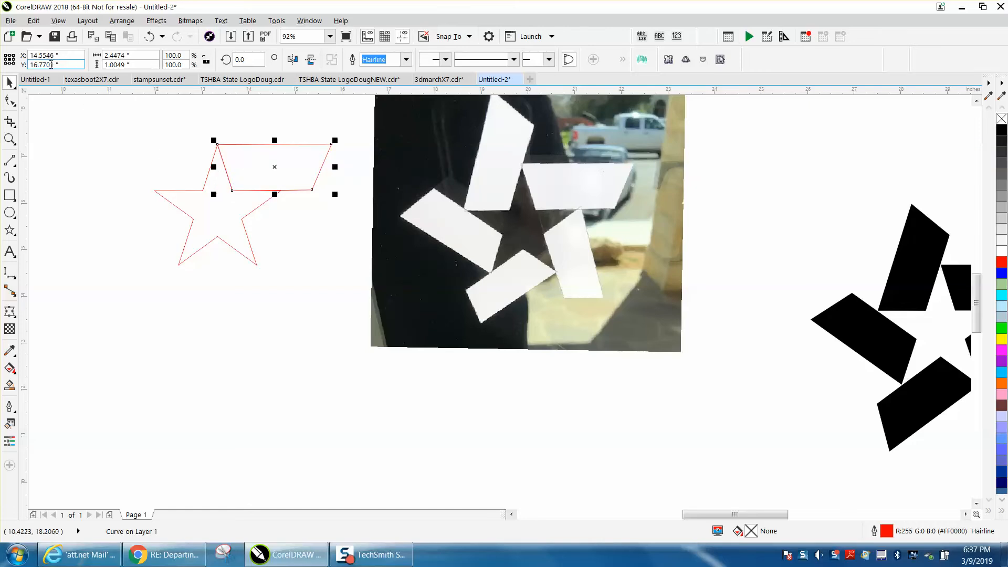
# Check which Snap To options are enabled
pyautogui.click(33, 21)
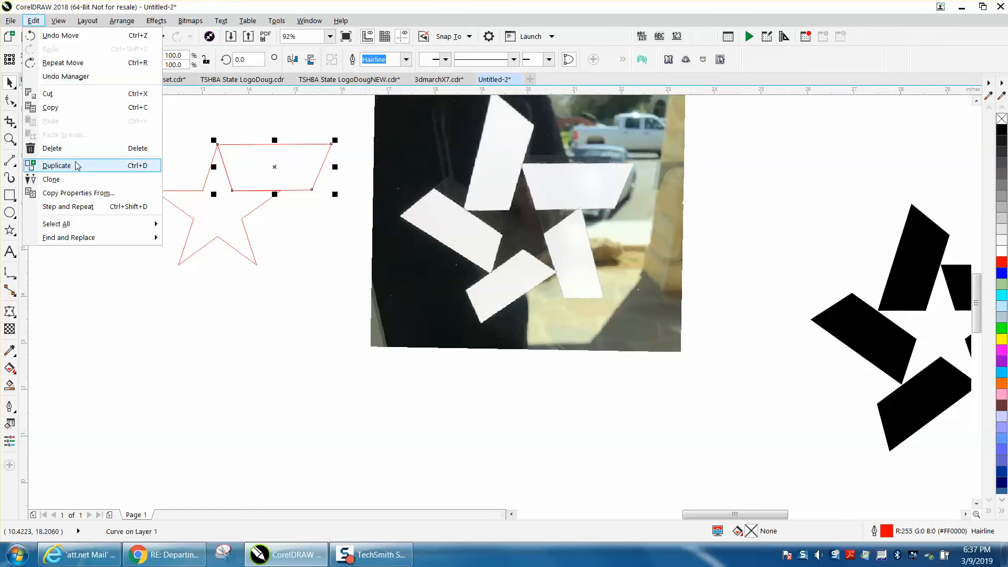
pyautogui.moveTo(58, 21)
pyautogui.moveTo(78, 310)
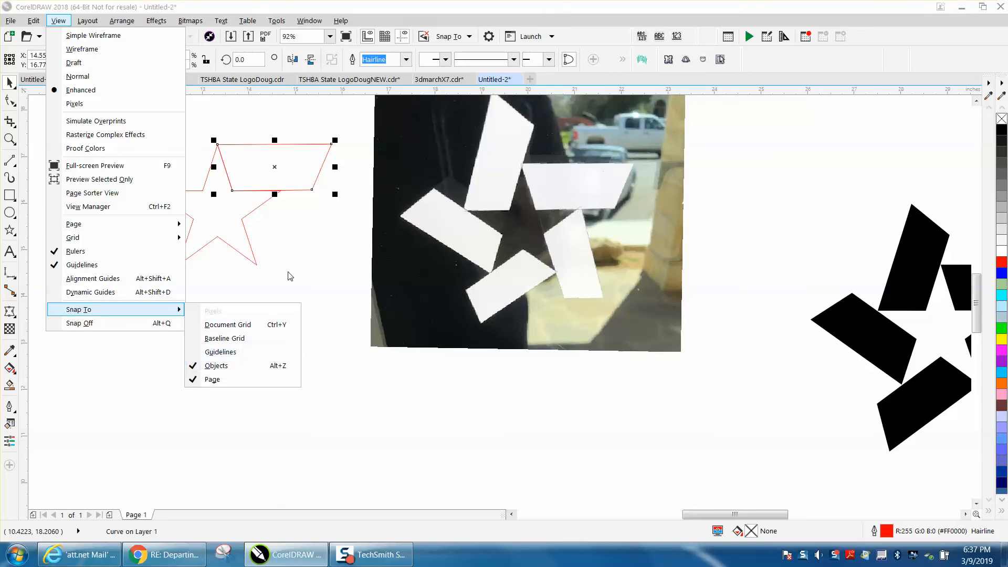
pyautogui.press('Escape')
pyautogui.press('Escape')
pyautogui.press('Escape')
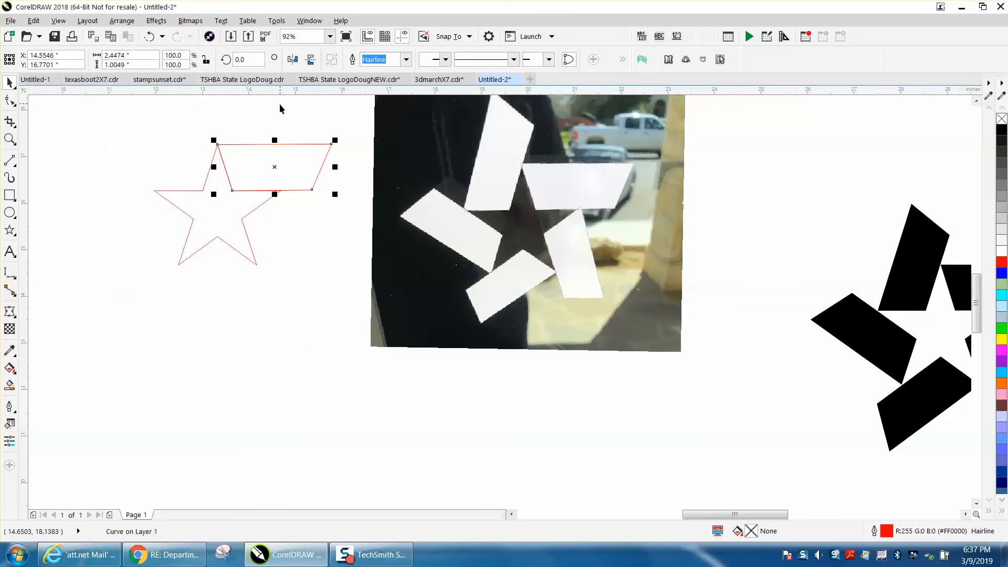
# Copy the trapezoid to the star's upper-left inner corner and rotate the copy to about 72° around that corner
pyautogui.click(270, 143)
pyautogui.moveTo(231, 190); pyautogui.dragTo(204, 190)
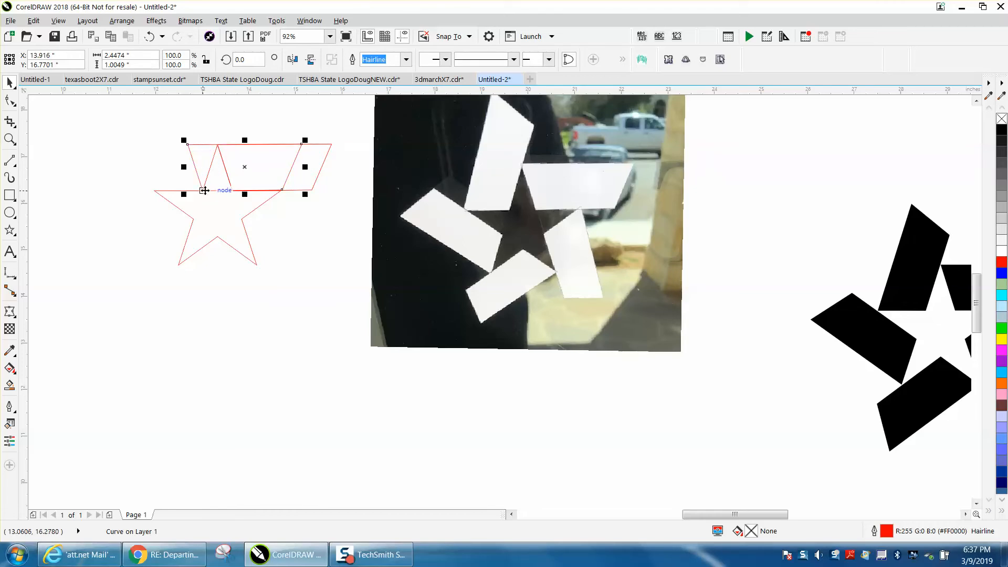
pyautogui.click(205, 190)
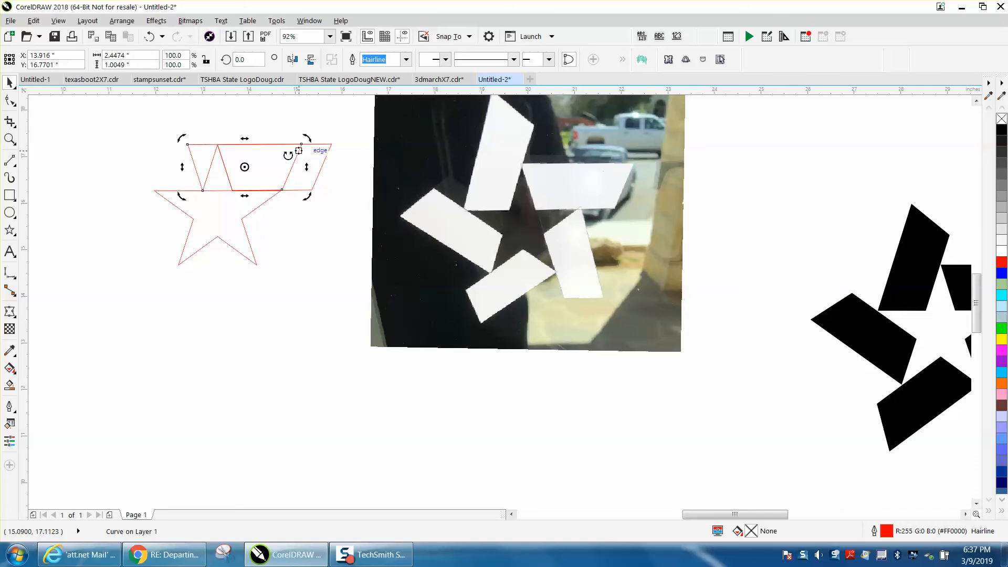
pyautogui.moveTo(246, 167); pyautogui.dragTo(203, 190)
pyautogui.moveTo(310, 141); pyautogui.dragTo(185, 134)
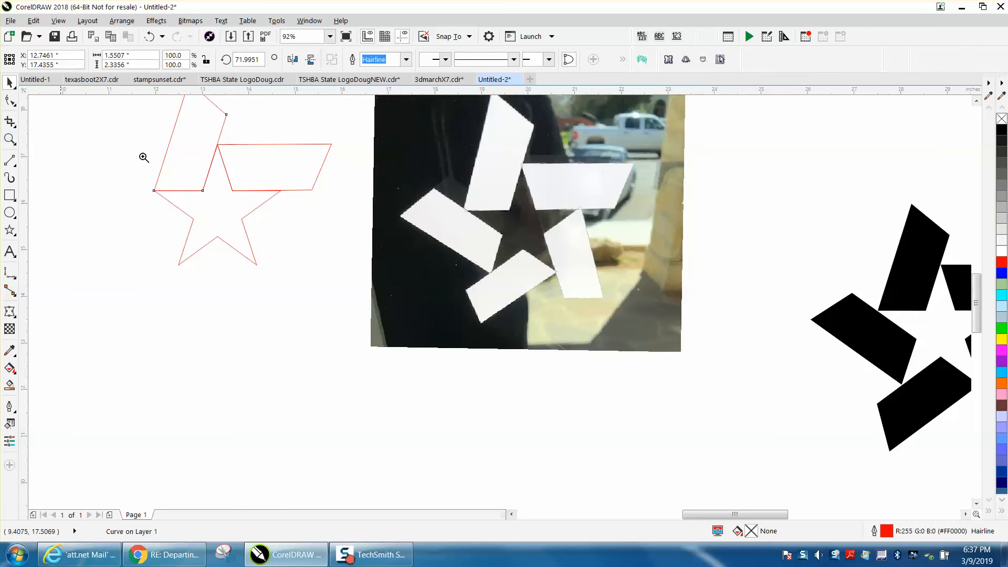
# Place the rotation centre of the upper-left arm on its lower-right corner
pyautogui.click(9, 138)
pyautogui.scroll(-3, 227, 159)
pyautogui.scroll(4, 234, 210)
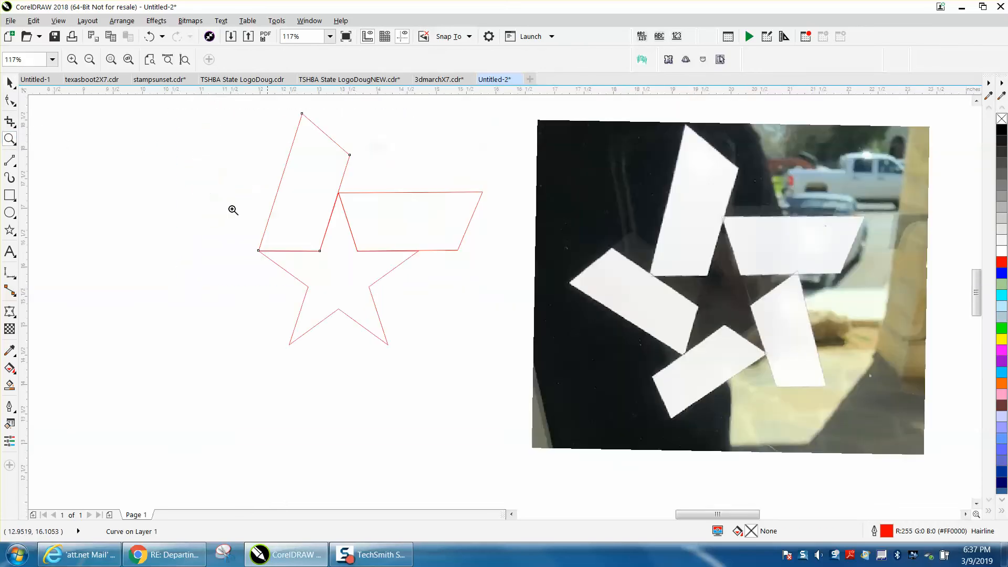
pyautogui.press('space')
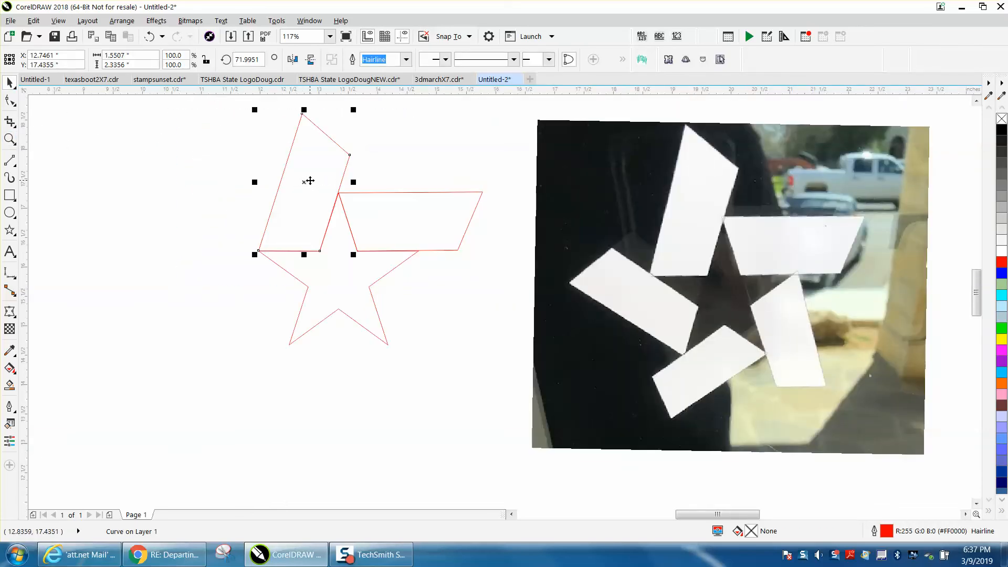
pyautogui.click(302, 181)
pyautogui.moveTo(304, 182); pyautogui.dragTo(318, 239)
pyautogui.click(315, 232)
pyautogui.click(320, 251)
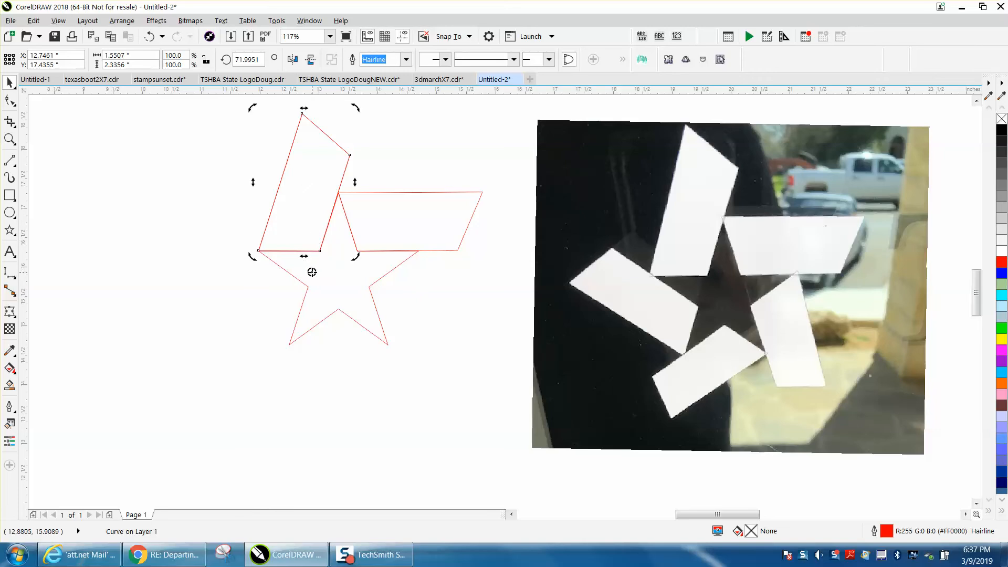
pyautogui.click(319, 253)
pyautogui.click(302, 209)
pyautogui.click(308, 202)
# Copy the upper-left arm to the star's lower-left inner corner and rotate the copy to about 144° around that corner
pyautogui.moveTo(317, 250); pyautogui.dragTo(308, 287)
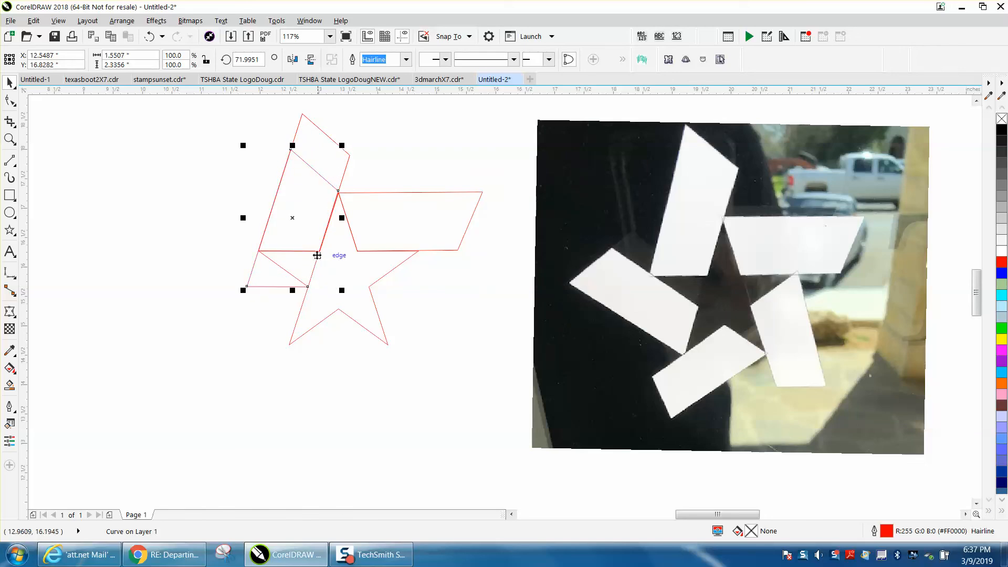
pyautogui.click(297, 222)
pyautogui.moveTo(348, 149); pyautogui.dragTo(243, 243)
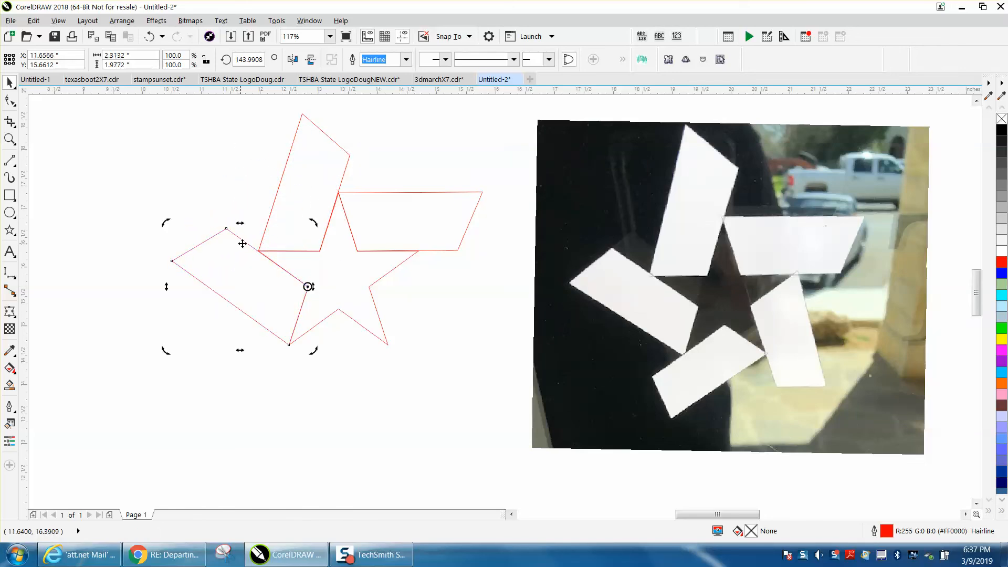
# Copy the left arm to the star's bottom inner corner and rotate the copy to about 216.6° around that corner
pyautogui.click(10, 140)
pyautogui.moveTo(409, 385); pyautogui.dragTo(435, 399)
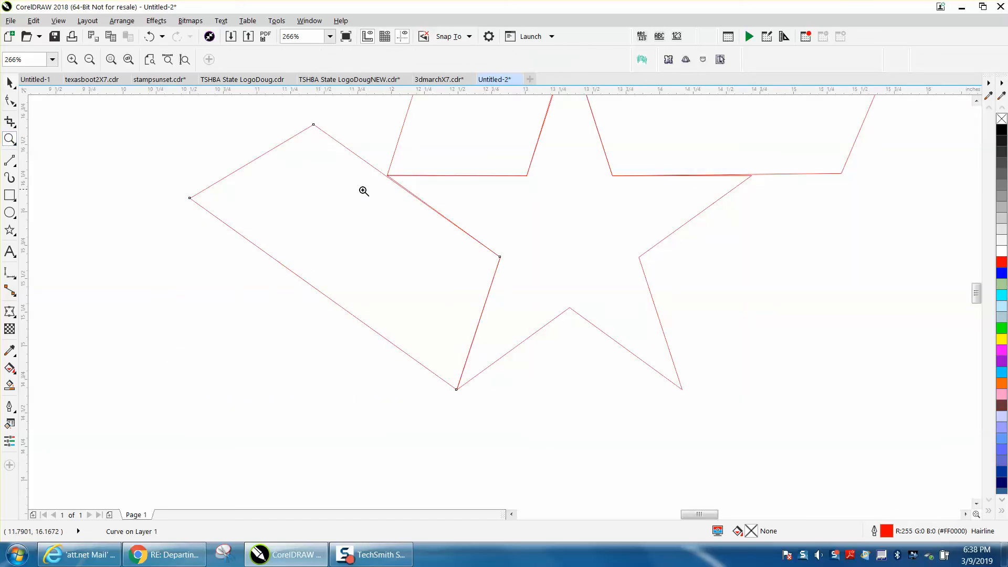
pyautogui.rightClick(362, 190)
pyautogui.click(10, 82)
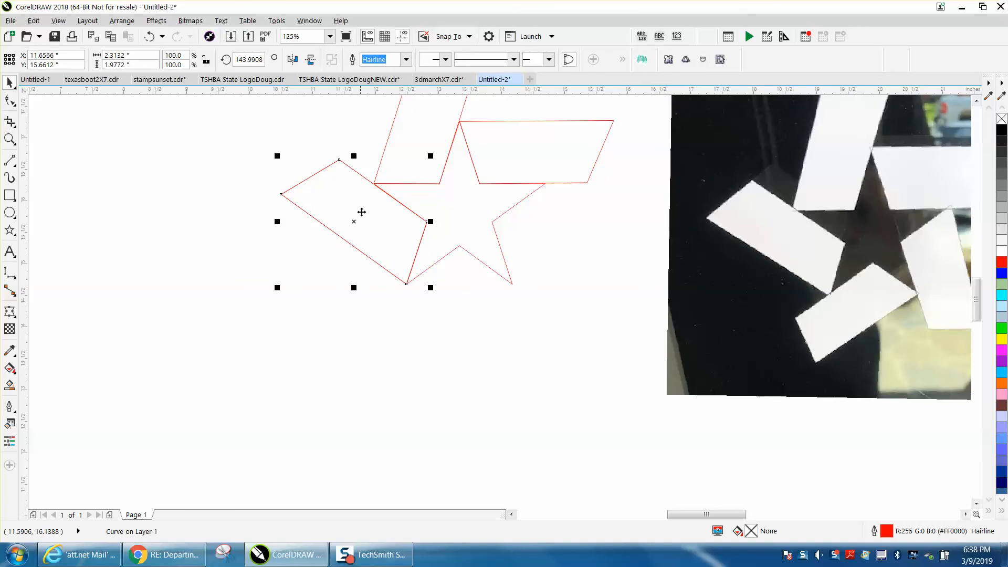
pyautogui.moveTo(427, 221); pyautogui.dragTo(459, 248)
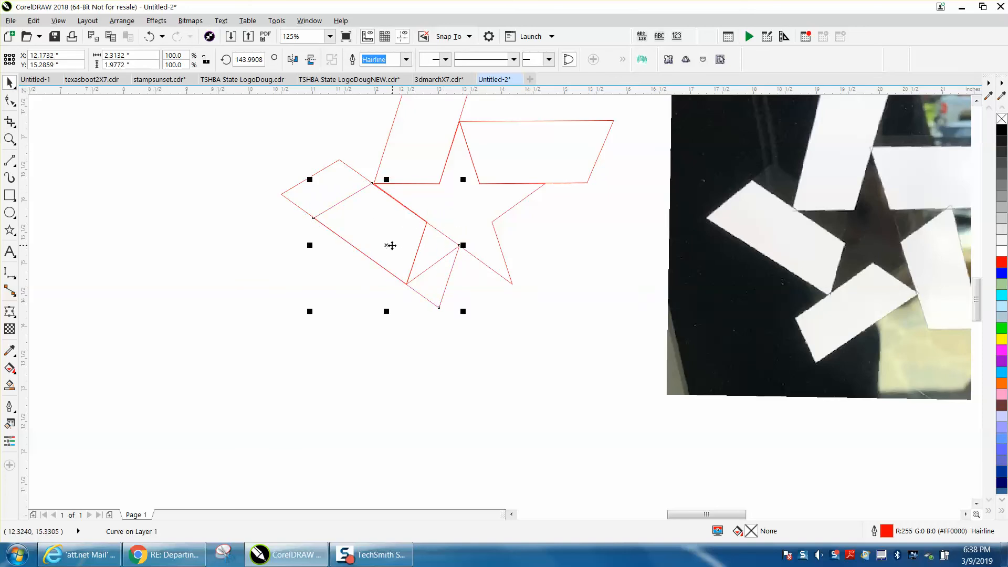
pyautogui.click(387, 241)
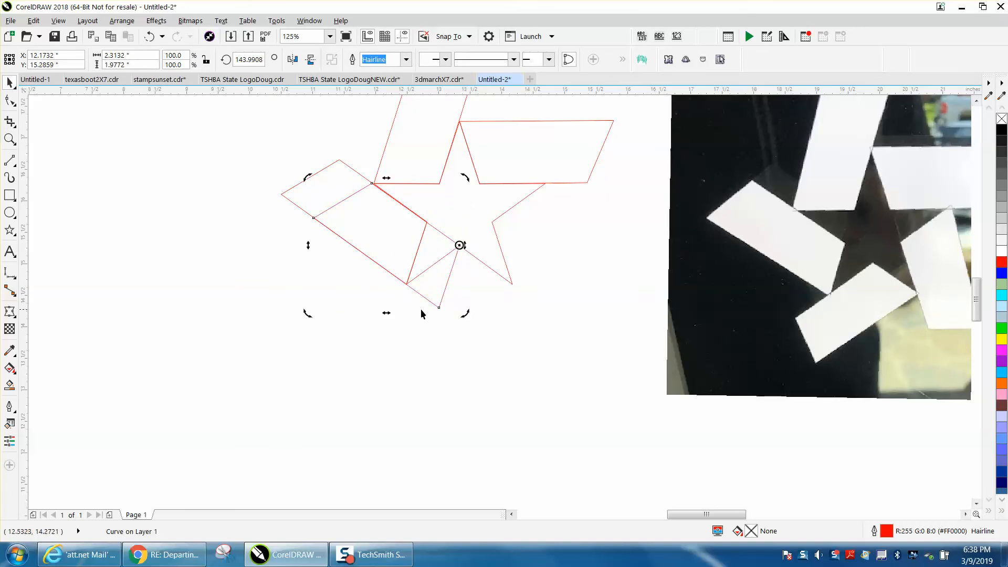
pyautogui.moveTo(463, 313); pyautogui.dragTo(536, 263)
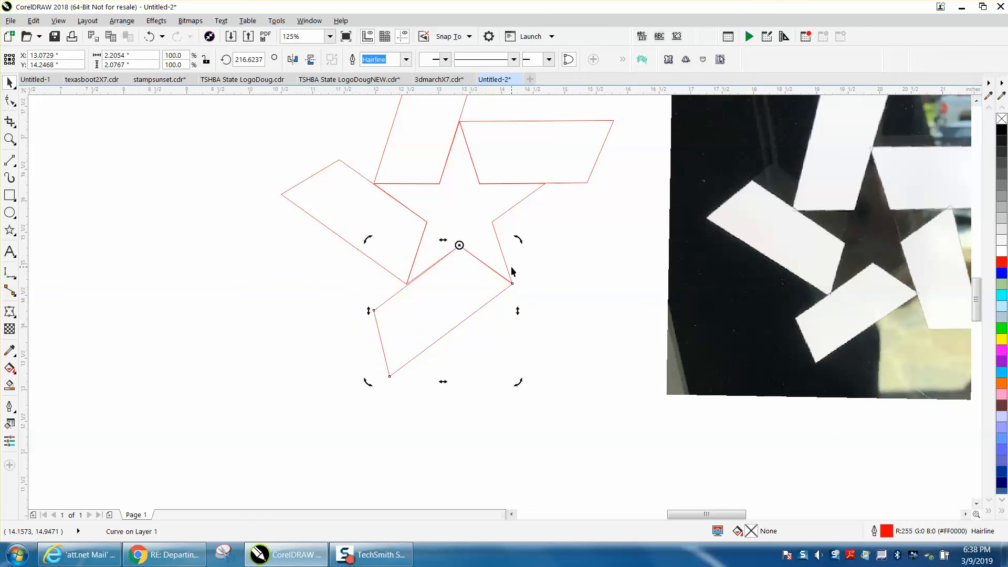
# Make a rotated copy of the bottom arm, snap it to the star's lower-right inner corner and rotate it to about 288°
pyautogui.hotkey('ctrl', 'r')
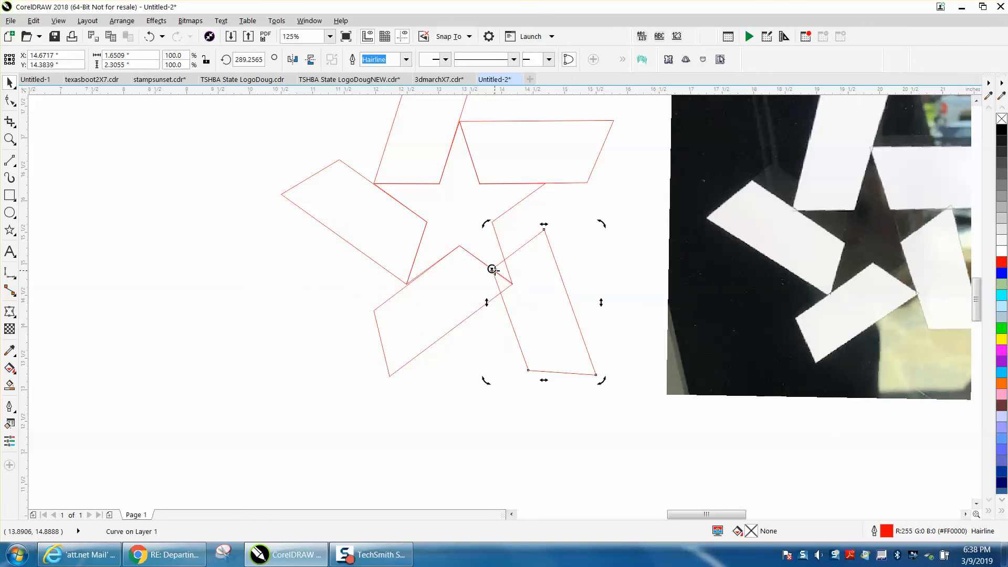
pyautogui.click(492, 269)
pyautogui.moveTo(492, 269); pyautogui.dragTo(492, 221)
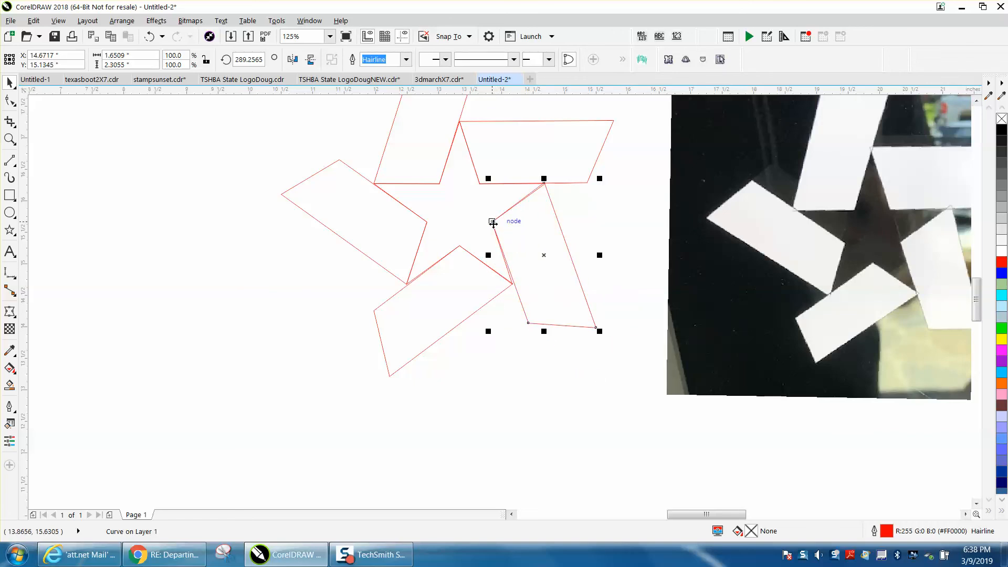
pyautogui.click(493, 223)
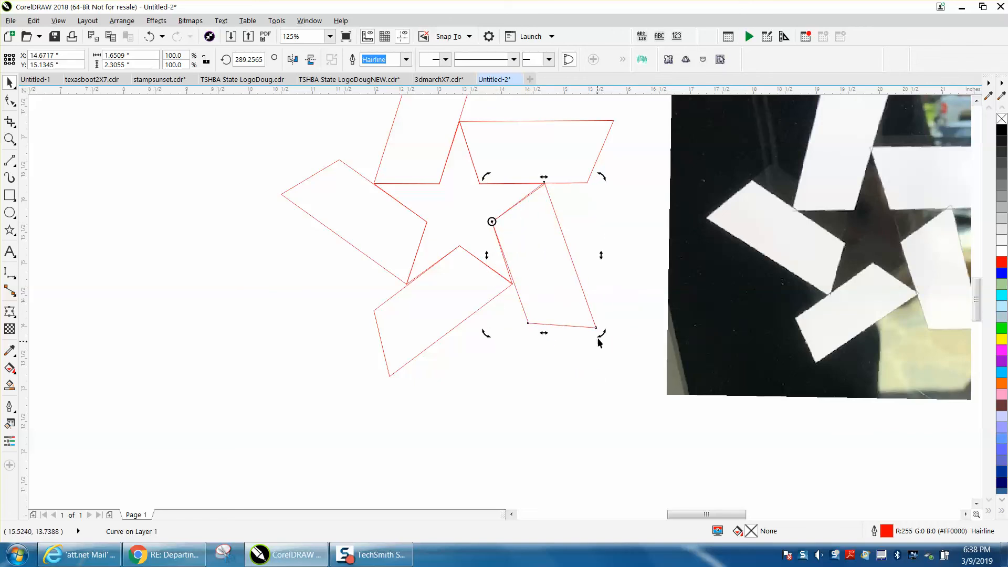
pyautogui.moveTo(602, 333); pyautogui.dragTo(602, 336)
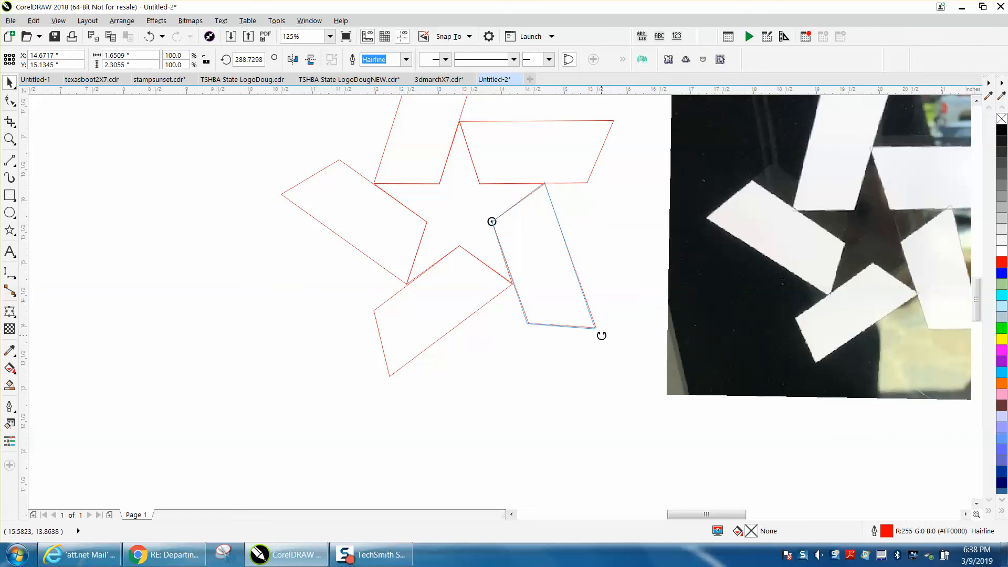
pyautogui.moveTo(601, 337); pyautogui.dragTo(599, 335)
# Fill all five arms of the traced star logo with solid black, starting with the upper-left arm
pyautogui.scroll(-2, 539, 300)
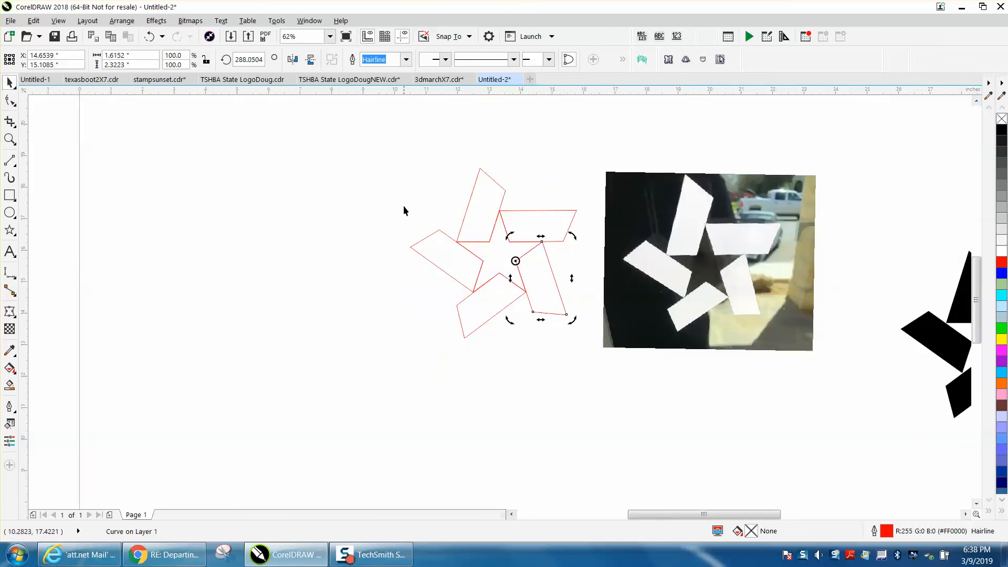
pyautogui.click(467, 240)
pyautogui.click(489, 243)
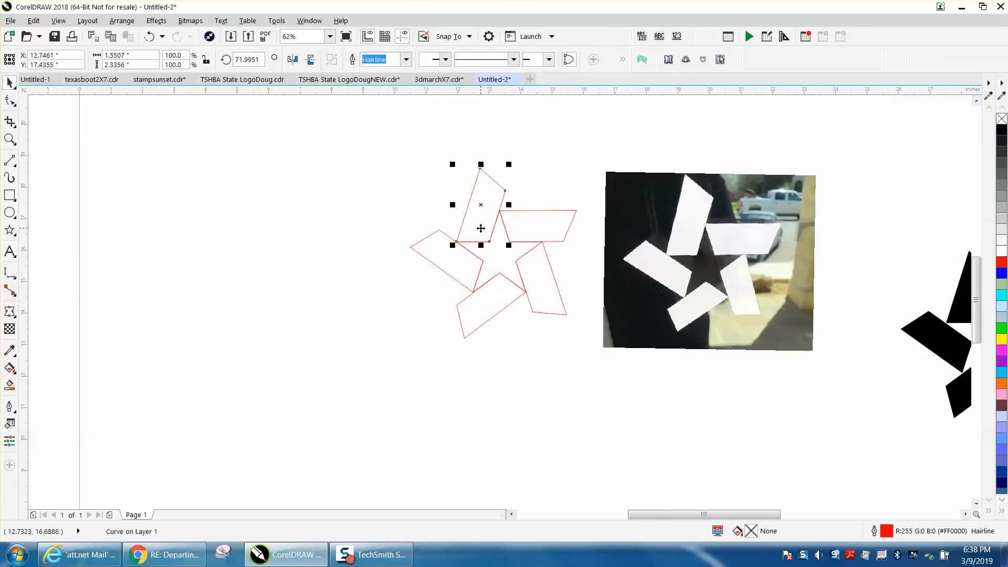
pyautogui.click(1002, 129)
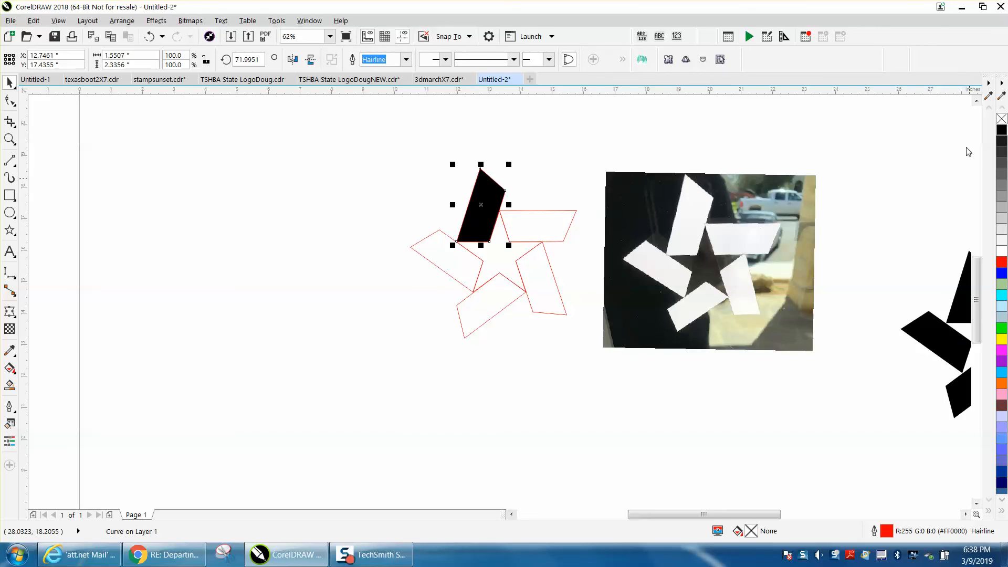
pyautogui.click(462, 262)
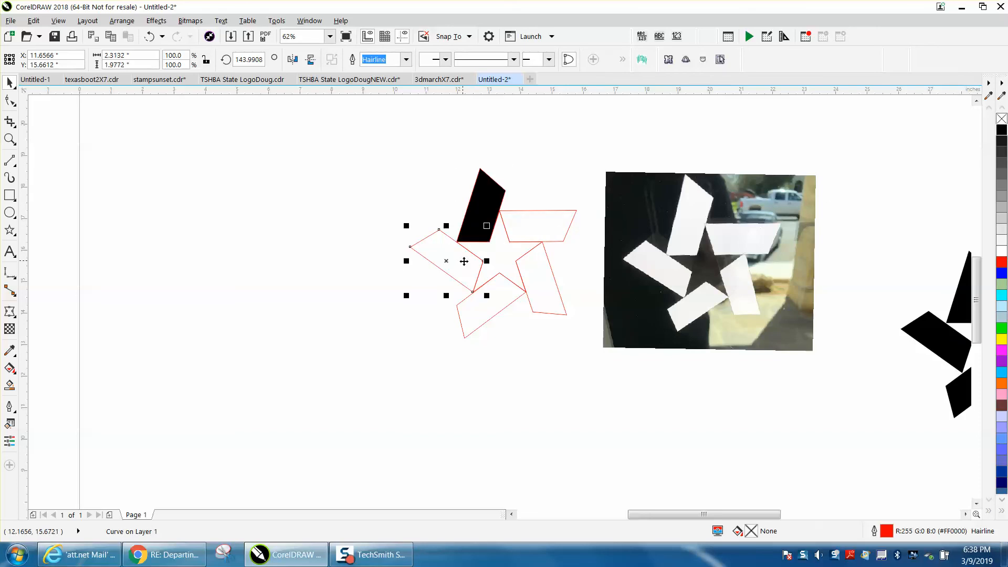
pyautogui.keyDown('shift'); pyautogui.click(487, 311); pyautogui.keyUp('shift')
pyautogui.keyDown('shift'); pyautogui.click(556, 281); pyautogui.keyUp('shift')
pyautogui.keyDown('shift'); pyautogui.click(550, 241); pyautogui.keyUp('shift')
pyautogui.click(1002, 130)
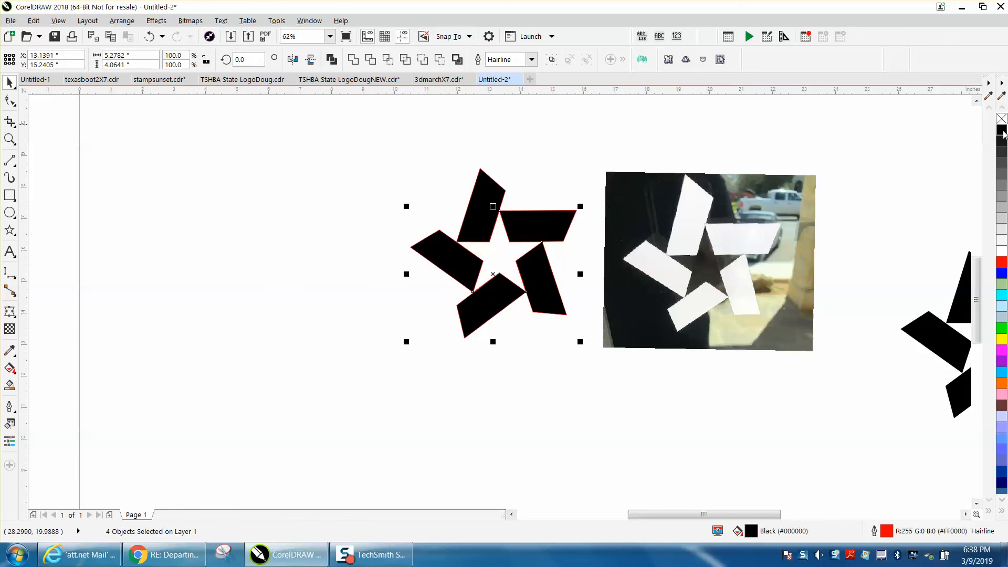
# Remove the red hairline outline from all five black arms of the star logo
pyautogui.moveTo(371, 146); pyautogui.dragTo(593, 350)
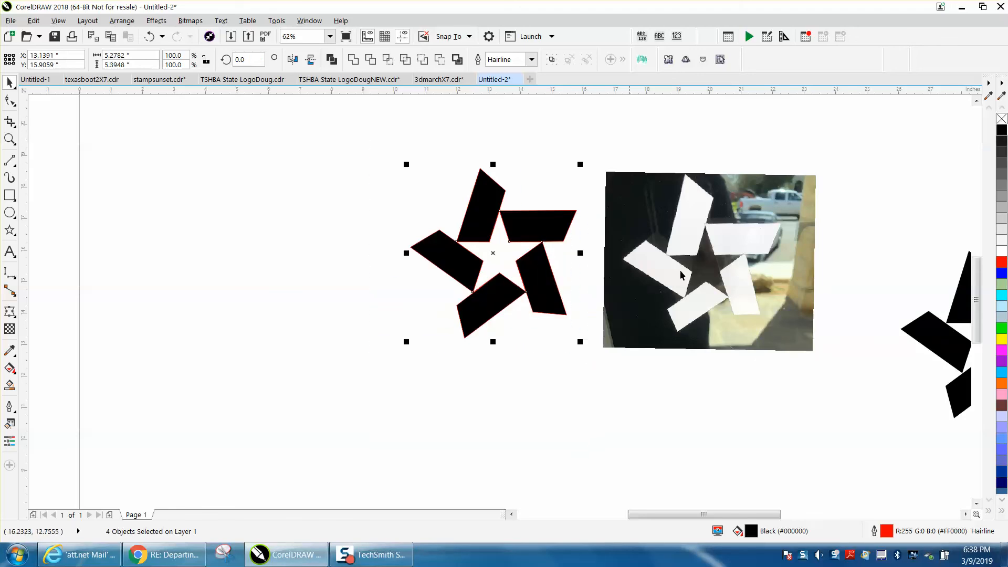
pyautogui.rightClick(1002, 120)
pyautogui.click(573, 168)
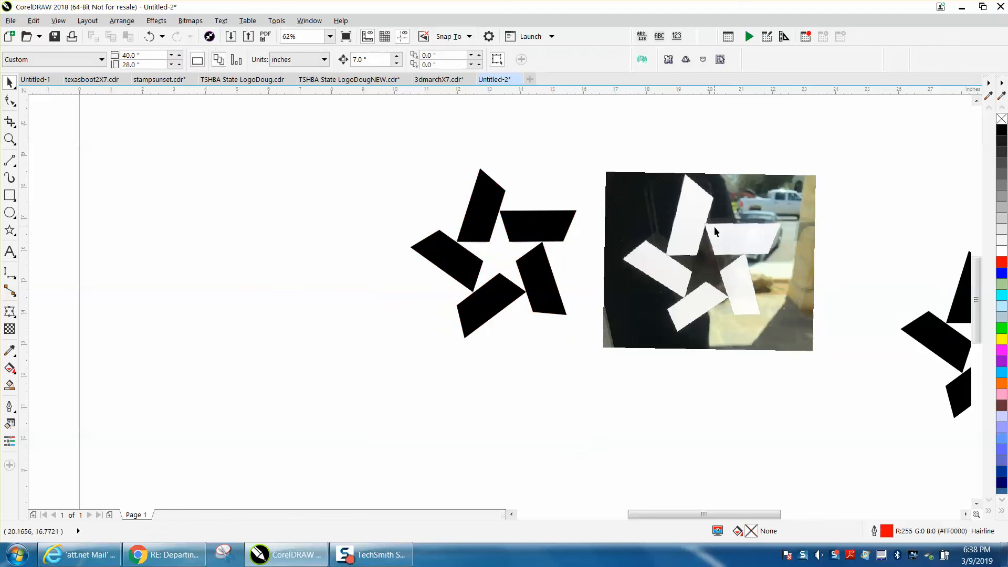
# Move the reference photo closer to the black star logo so the two sit side by side for comparison
pyautogui.click(717, 232)
pyautogui.moveTo(722, 242)
pyautogui.mouseDown()
pyautogui.moveTo(642, 246)
pyautogui.moveTo(692, 239)
pyautogui.mouseUp()
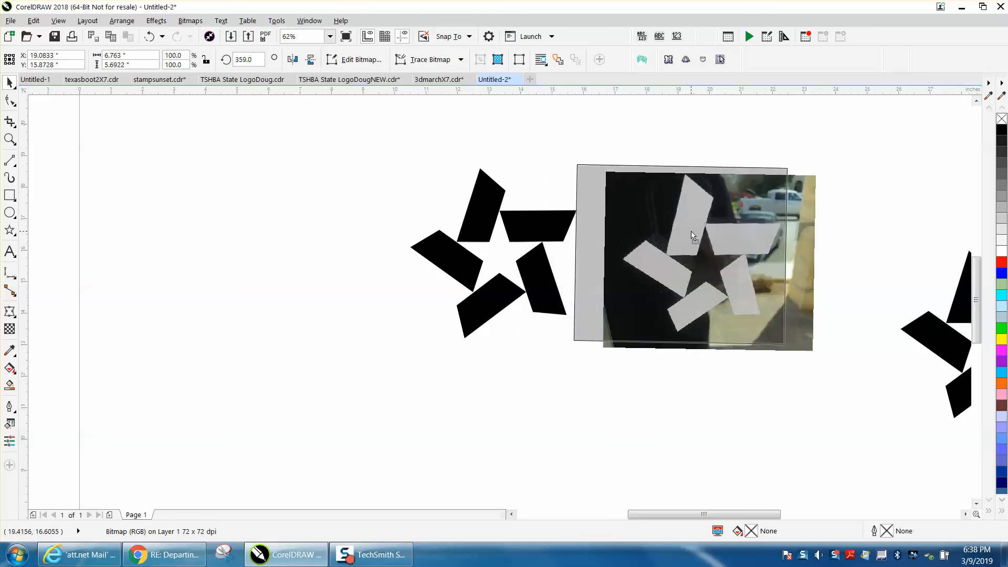
pyautogui.click(9, 140)
pyautogui.moveTo(410, 147); pyautogui.dragTo(844, 389)
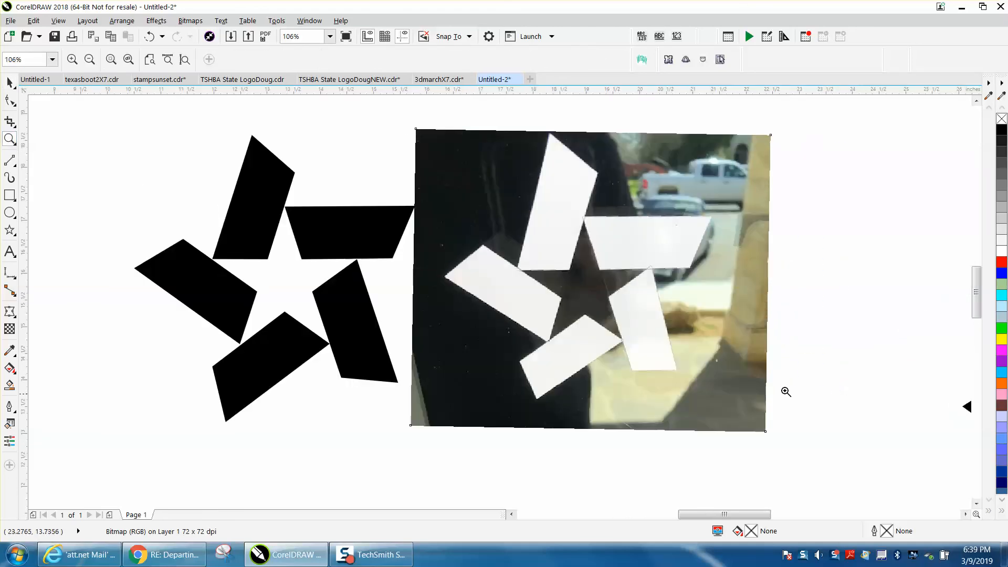